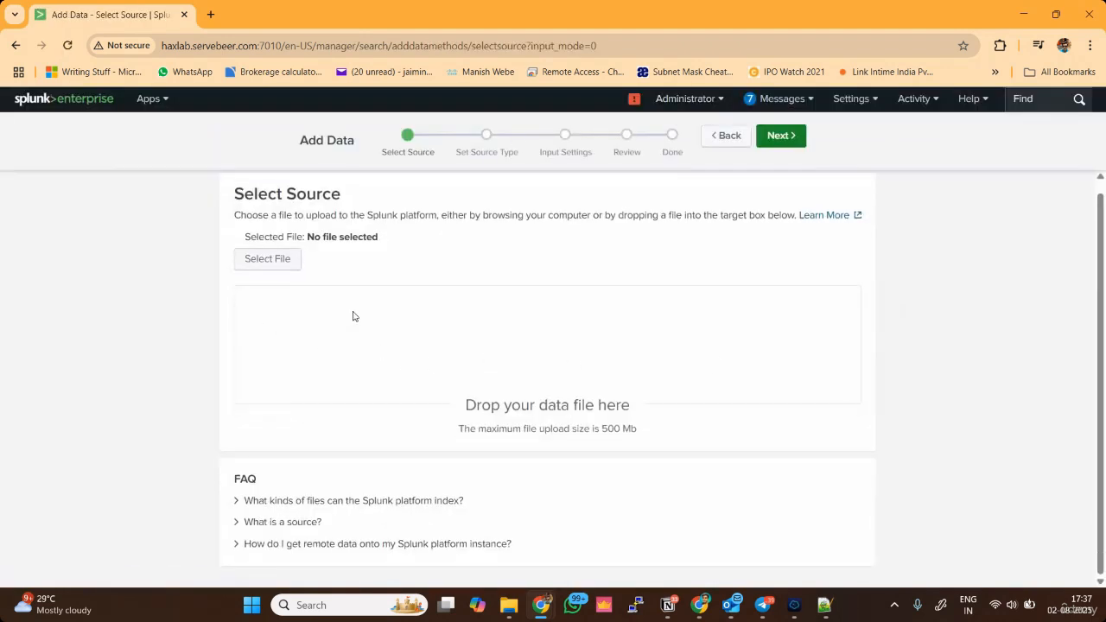
# Upload DNS_logs.json from the Downloads folder as the data source and continue to the source type settings.
pyautogui.click(284, 269)
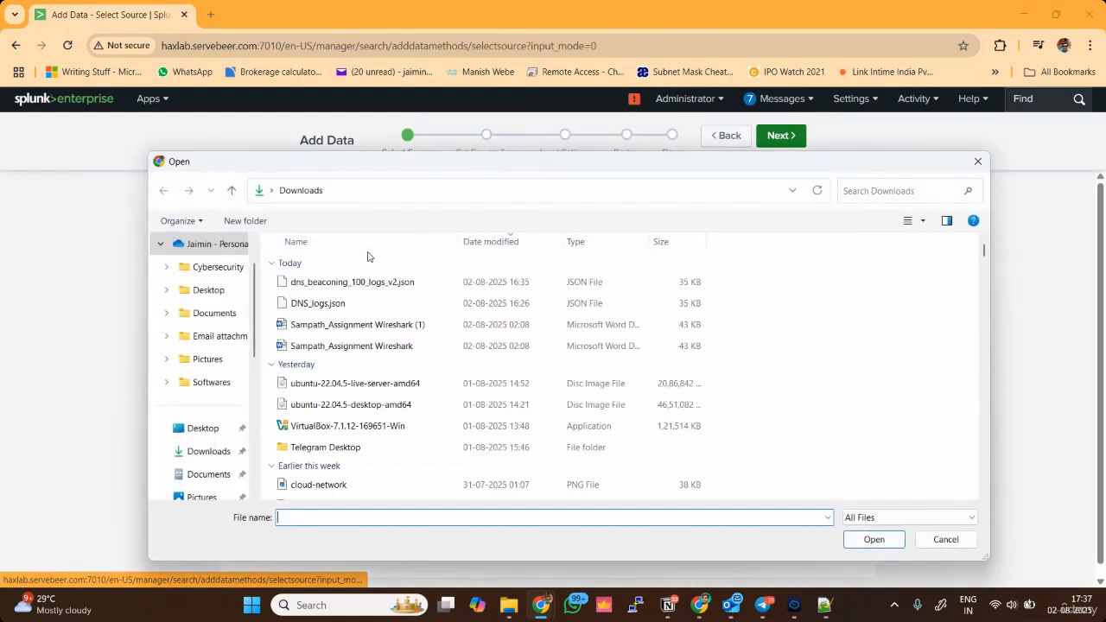
pyautogui.click(363, 282)
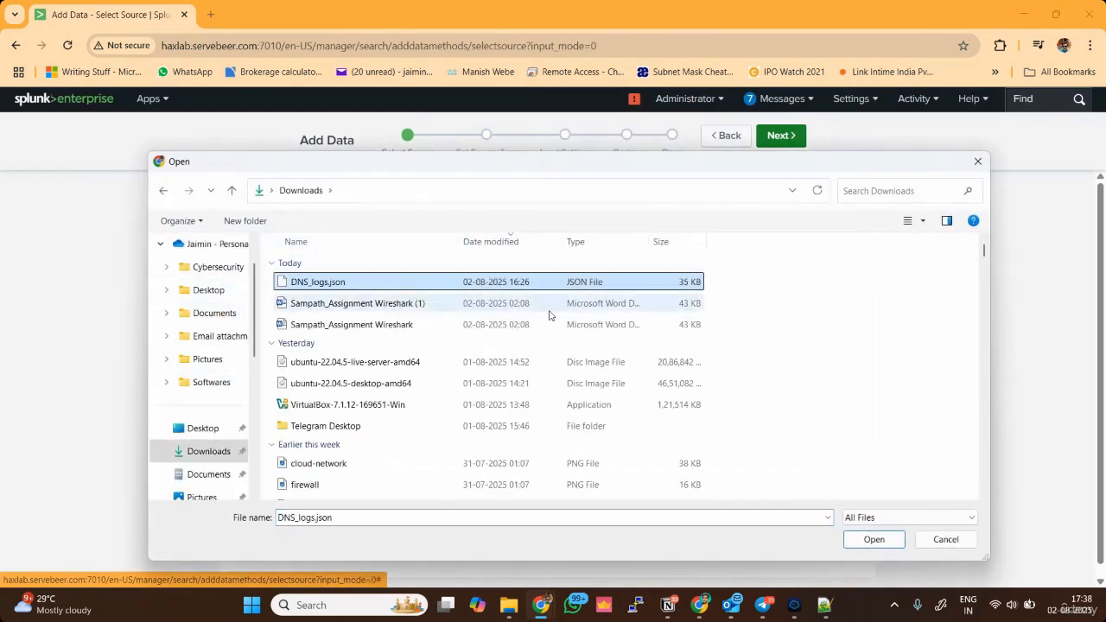
pyautogui.click(877, 541)
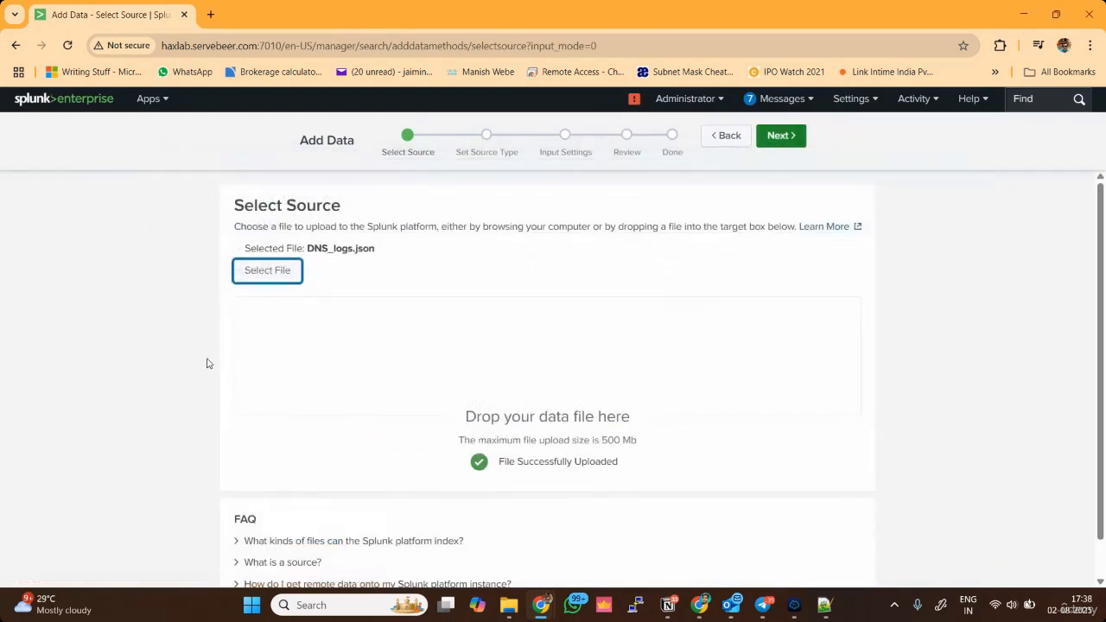
pyautogui.click(786, 139)
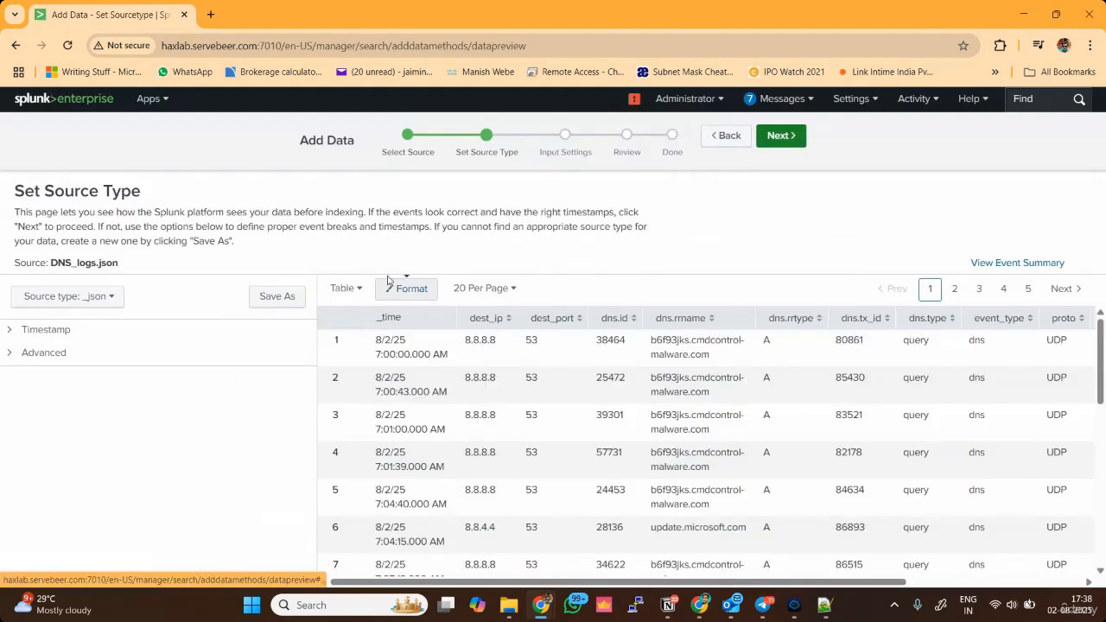
# Save the source type under the name suricata:dns and continue to the input settings.
pyautogui.click(287, 298)
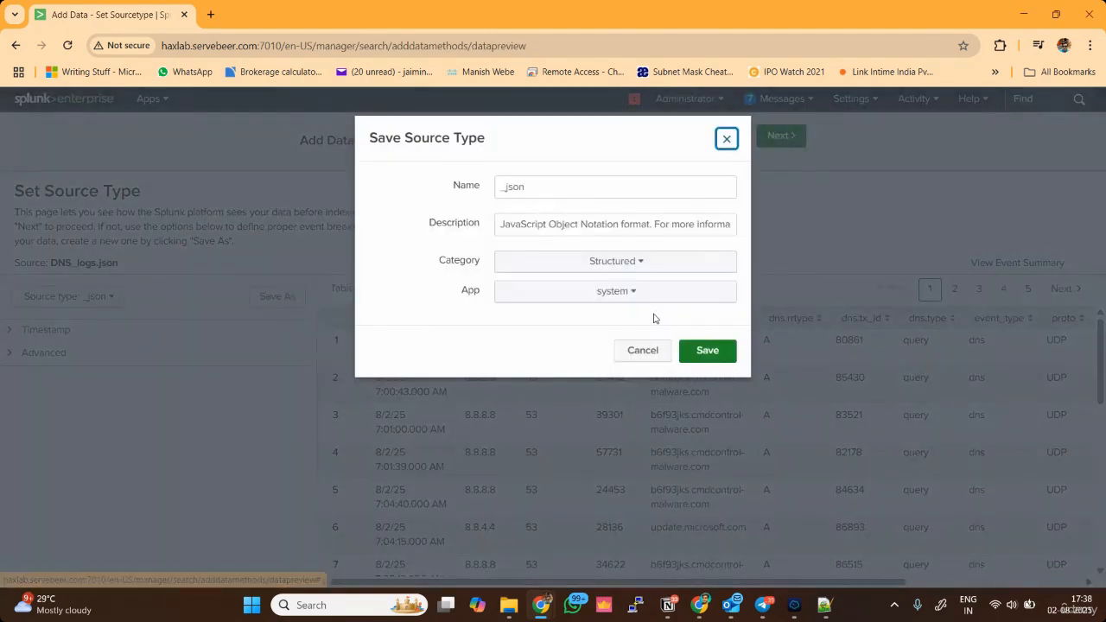
pyautogui.doubleClick(576, 187)
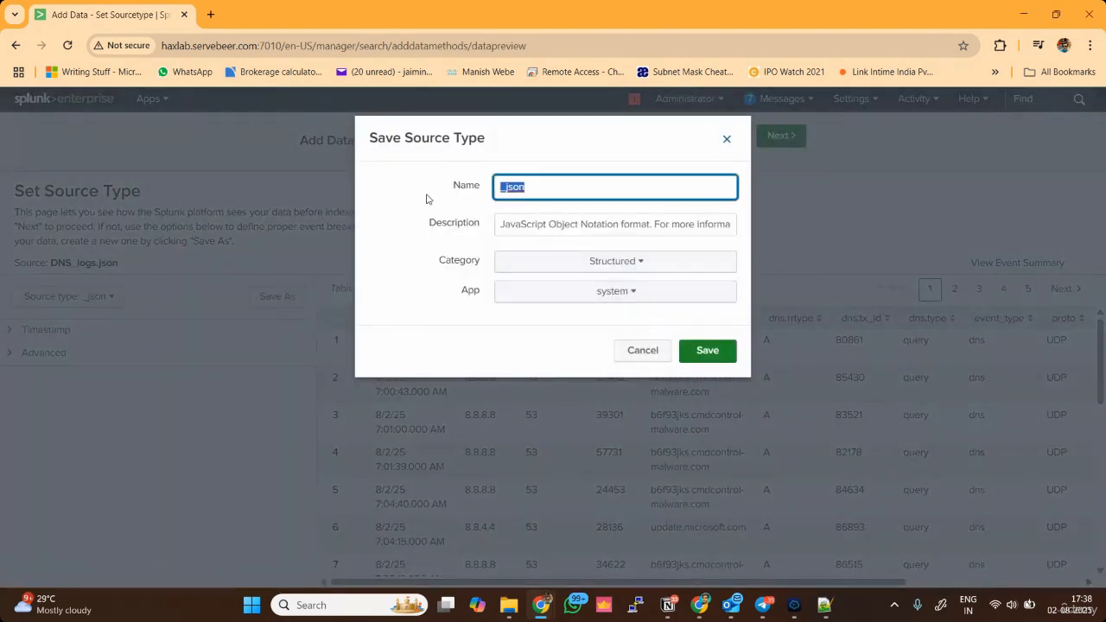
pyautogui.write('suricalta')
pyautogui.press('BackSpace')
pyautogui.press('BackSpace')
pyautogui.write('ta:dns')
pyautogui.click(706, 350)
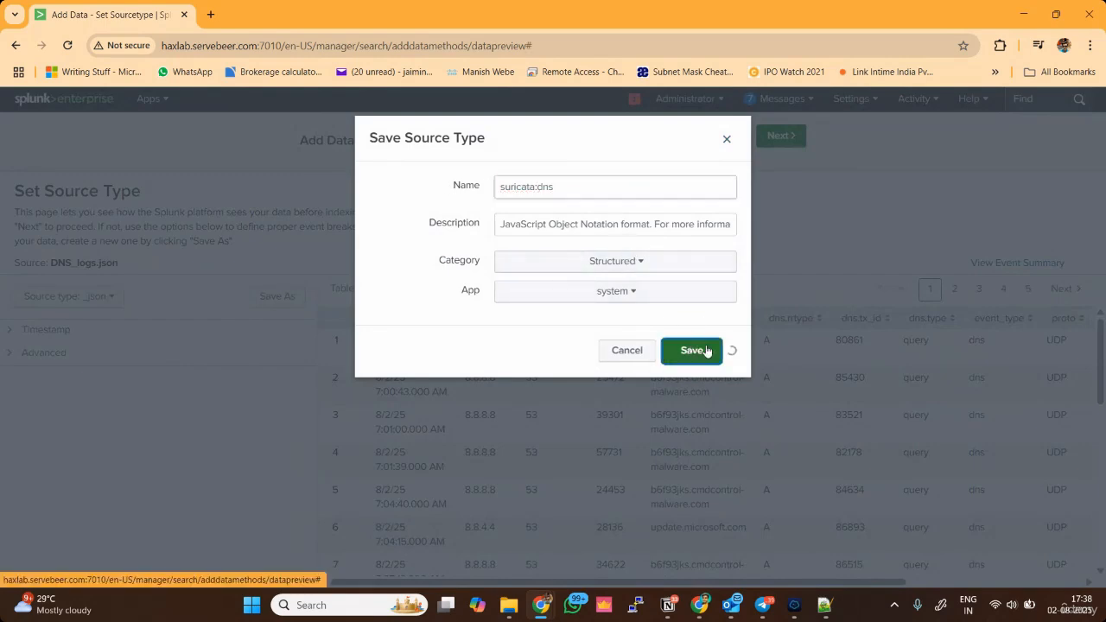
pyautogui.click(697, 248)
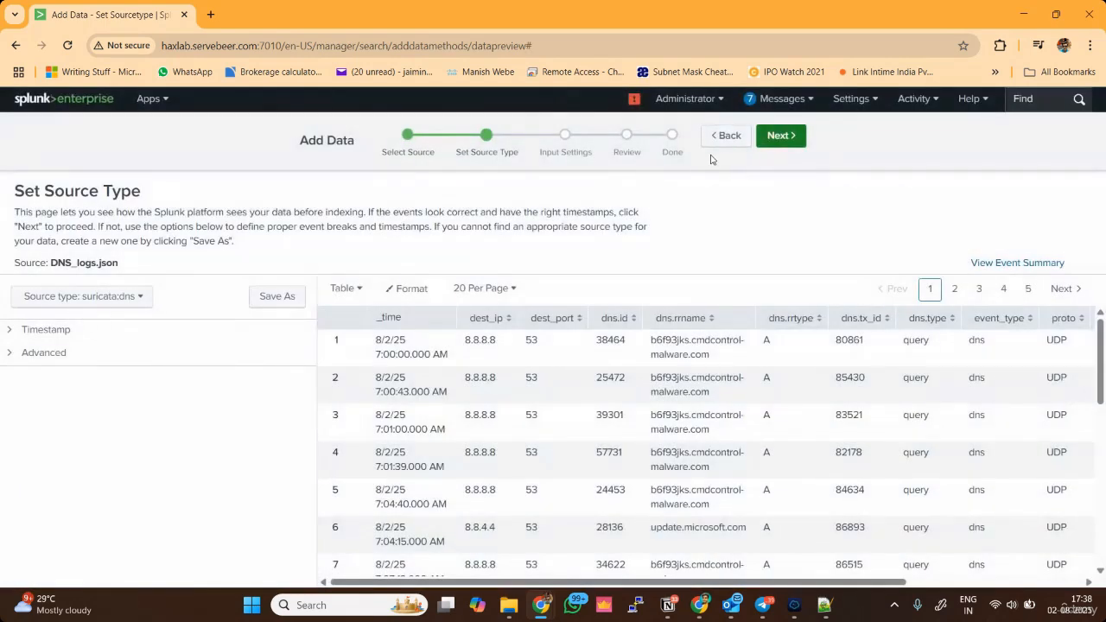
pyautogui.click(781, 136)
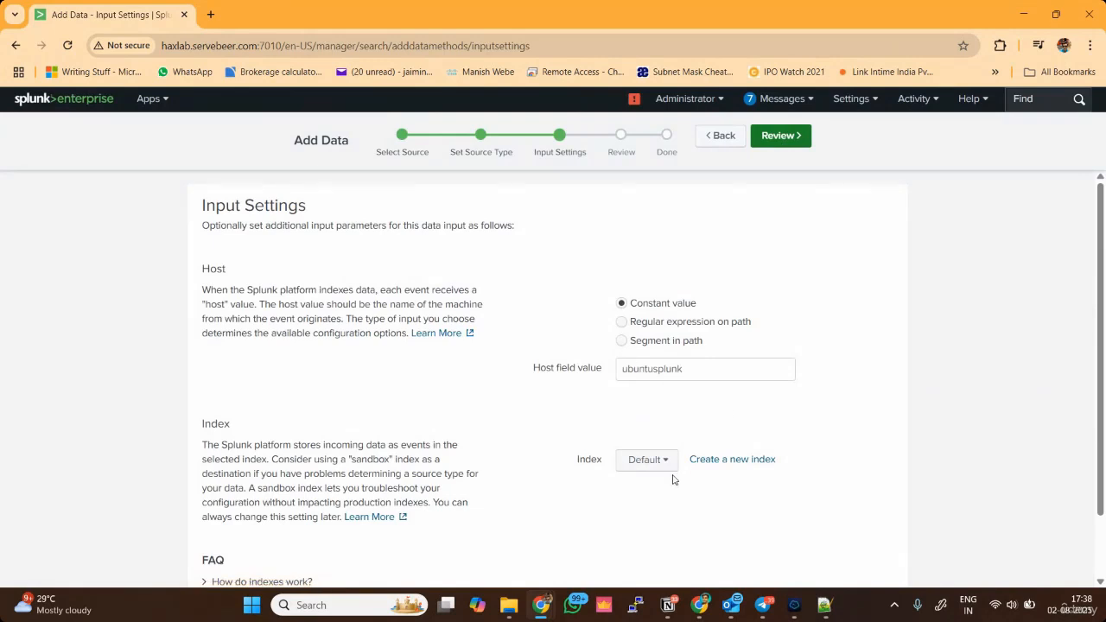
# Set the destination index to suricata, then review and submit the data input.
pyautogui.click(647, 466)
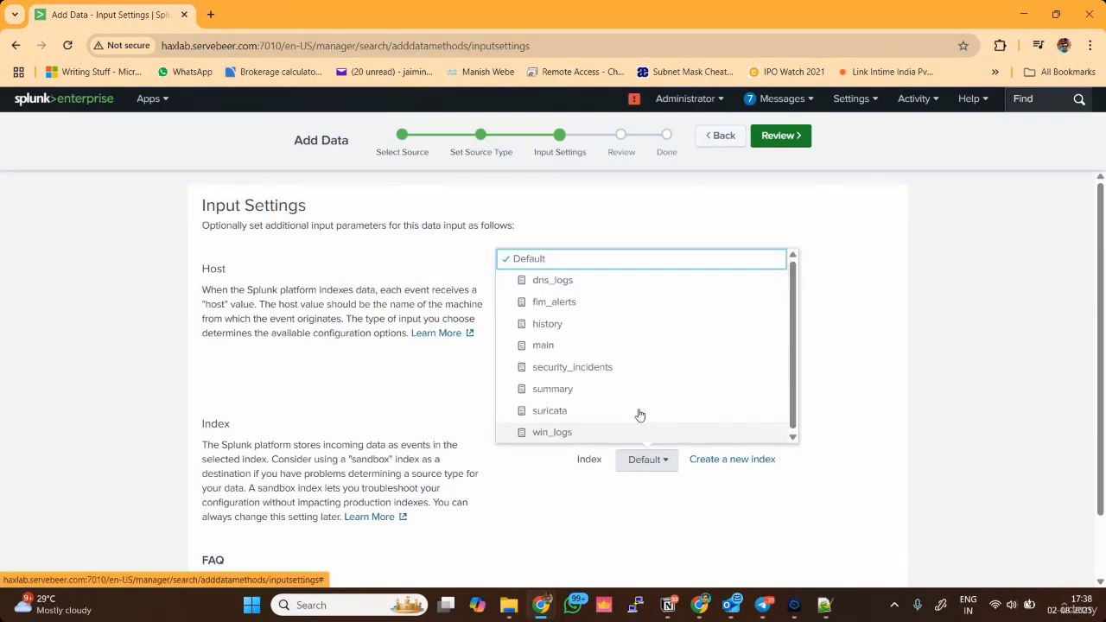
pyautogui.click(580, 411)
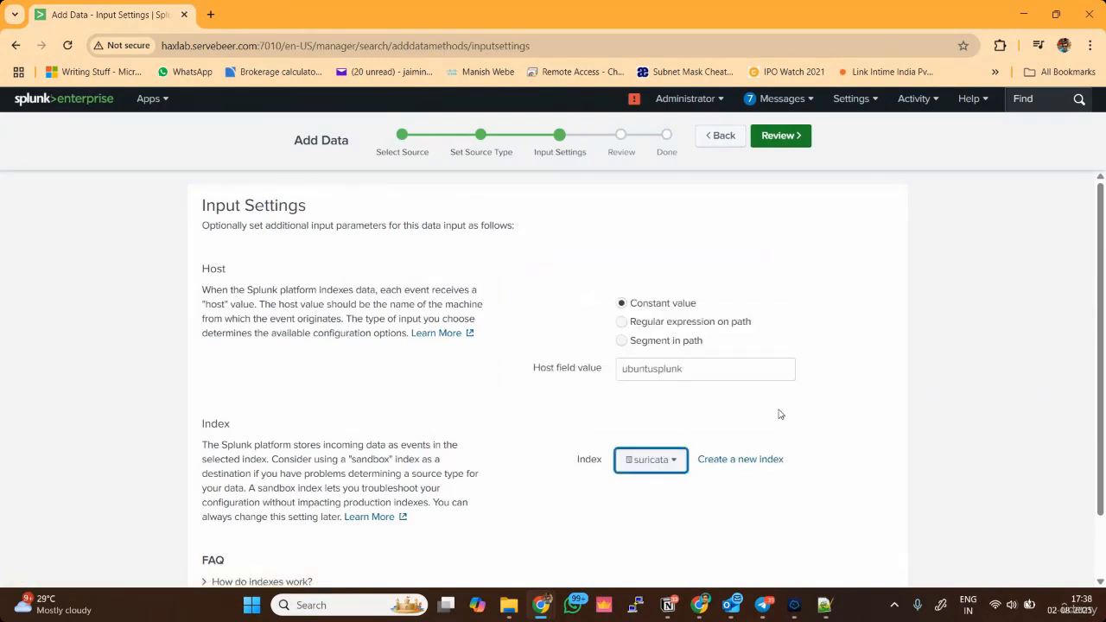
pyautogui.click(781, 147)
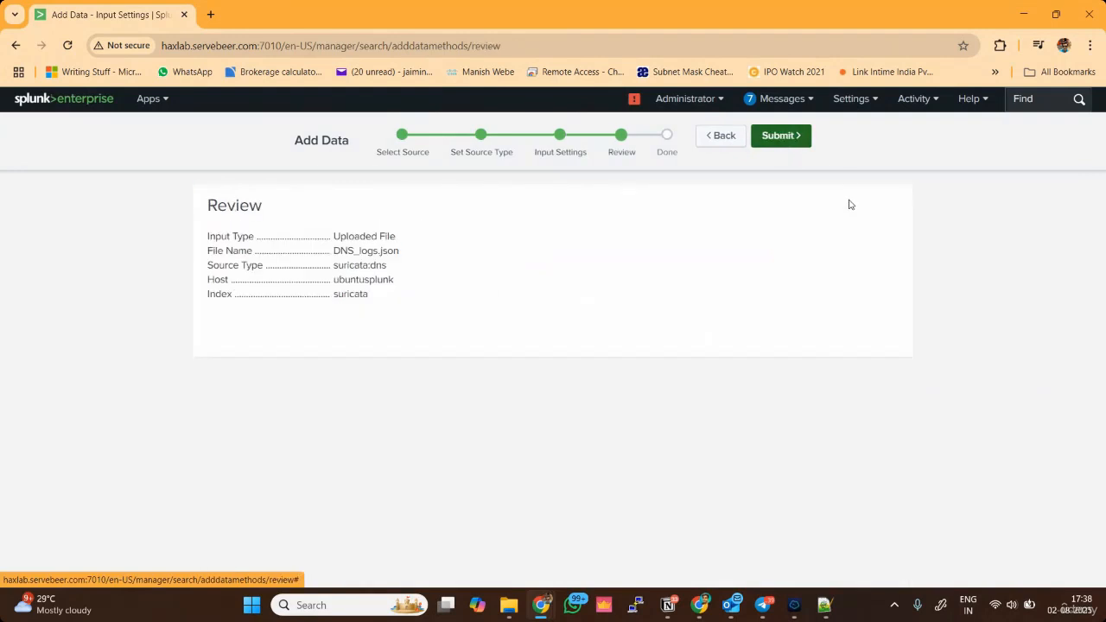
pyautogui.click(795, 140)
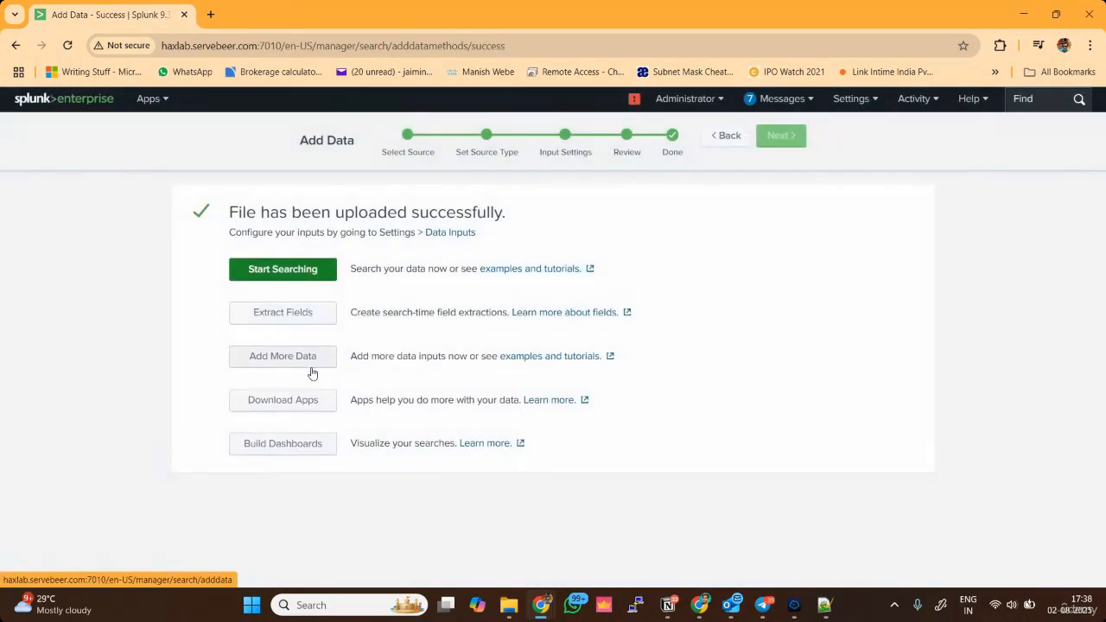
# Open the uploaded data in search and examine the value distribution of the dns.rrname field.
pyautogui.click(285, 273)
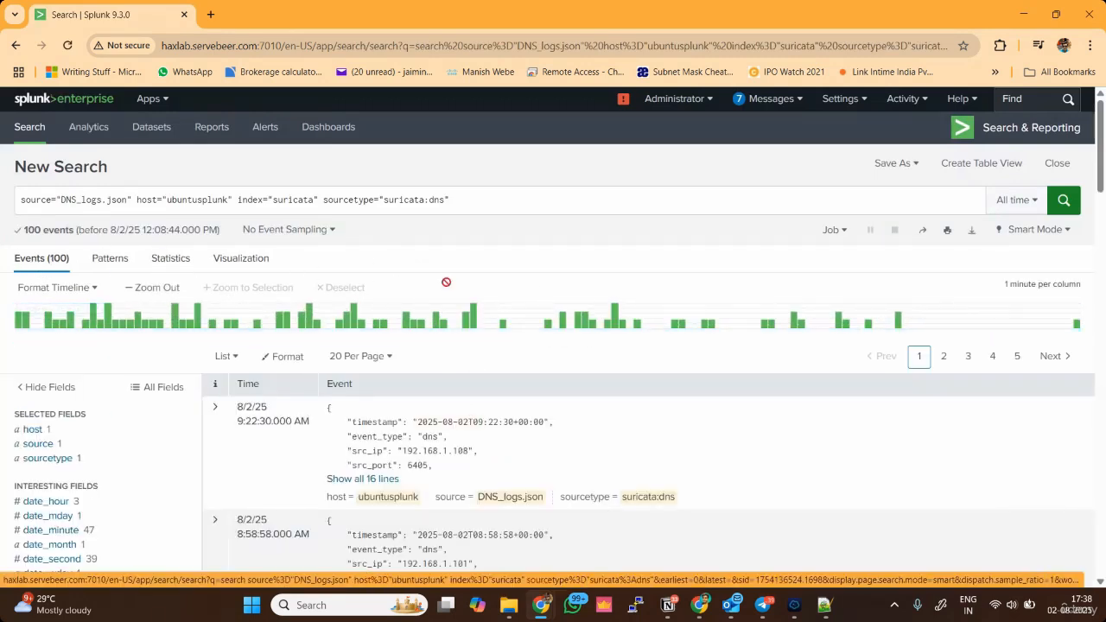
pyautogui.scroll(-3, 778, 307)
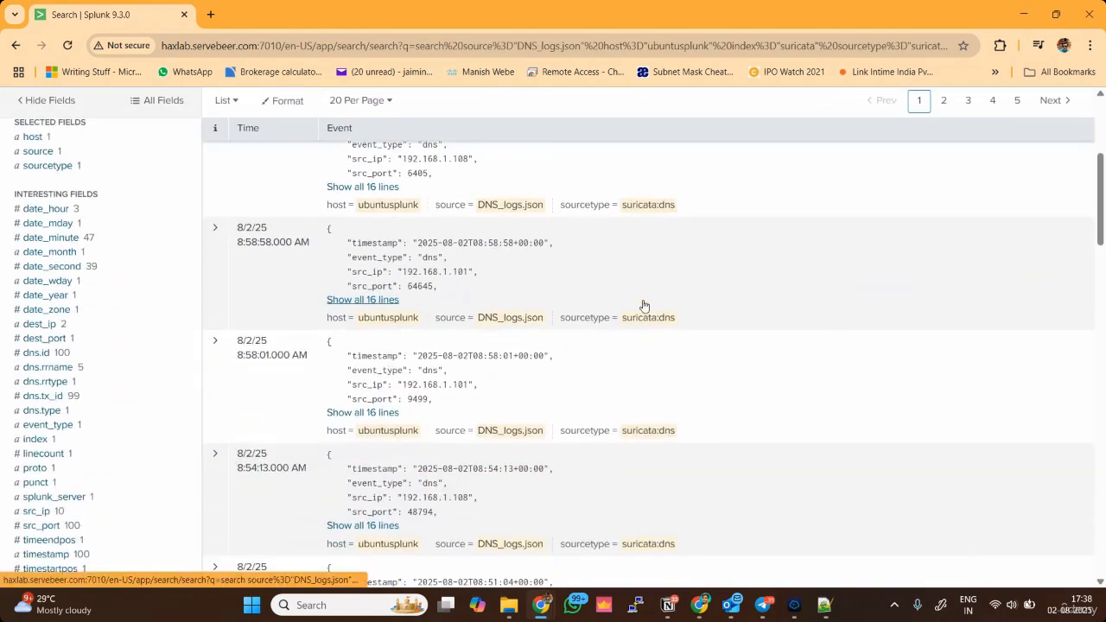
pyautogui.click(41, 369)
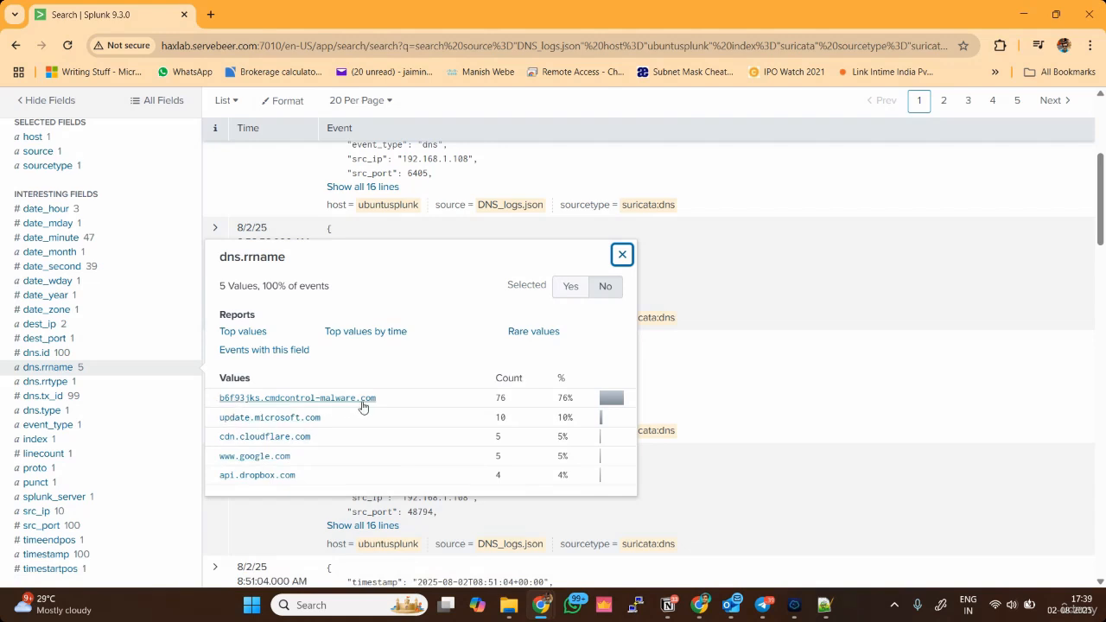
pyautogui.moveTo(511, 403); pyautogui.dragTo(577, 400)
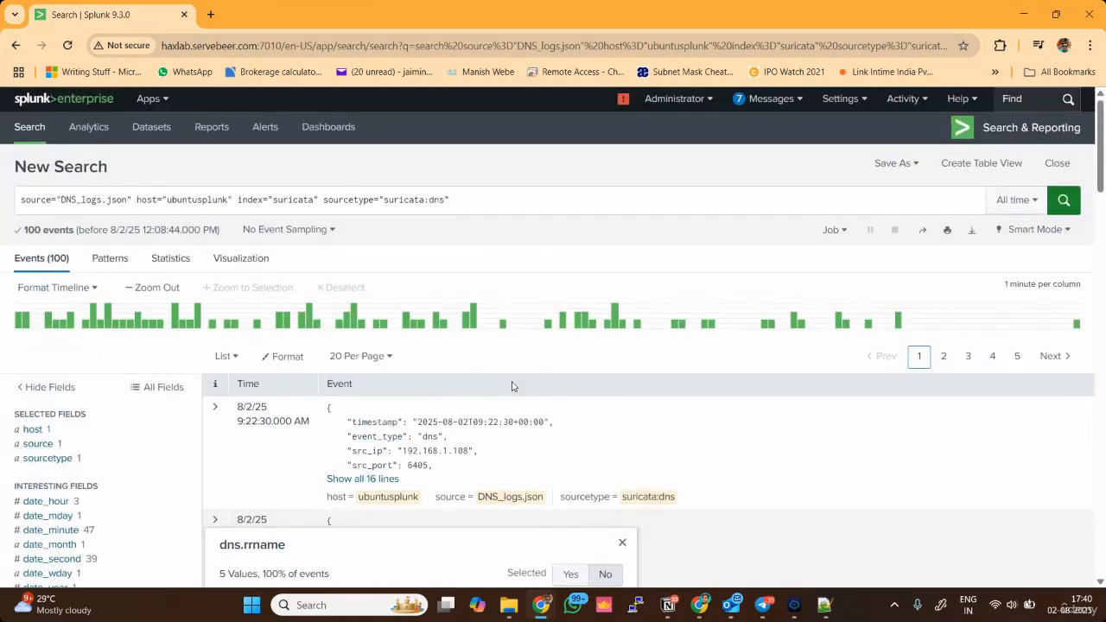
# Extend the search with "| stats count by src_ip, dns.rrname" and run it.
pyautogui.click(691, 199)
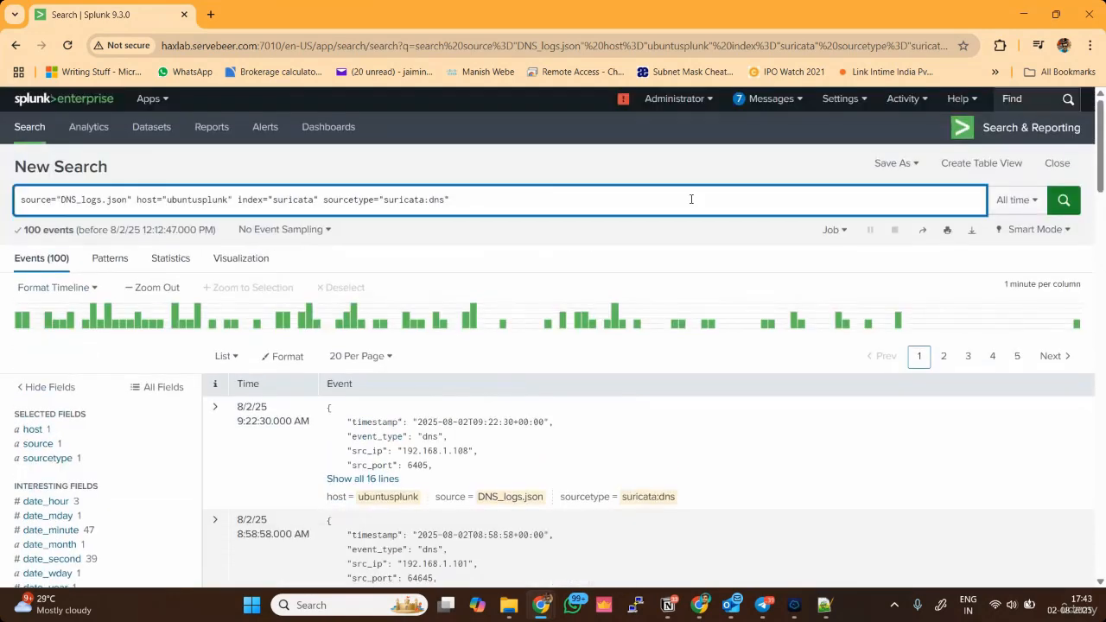
pyautogui.write('| sta')
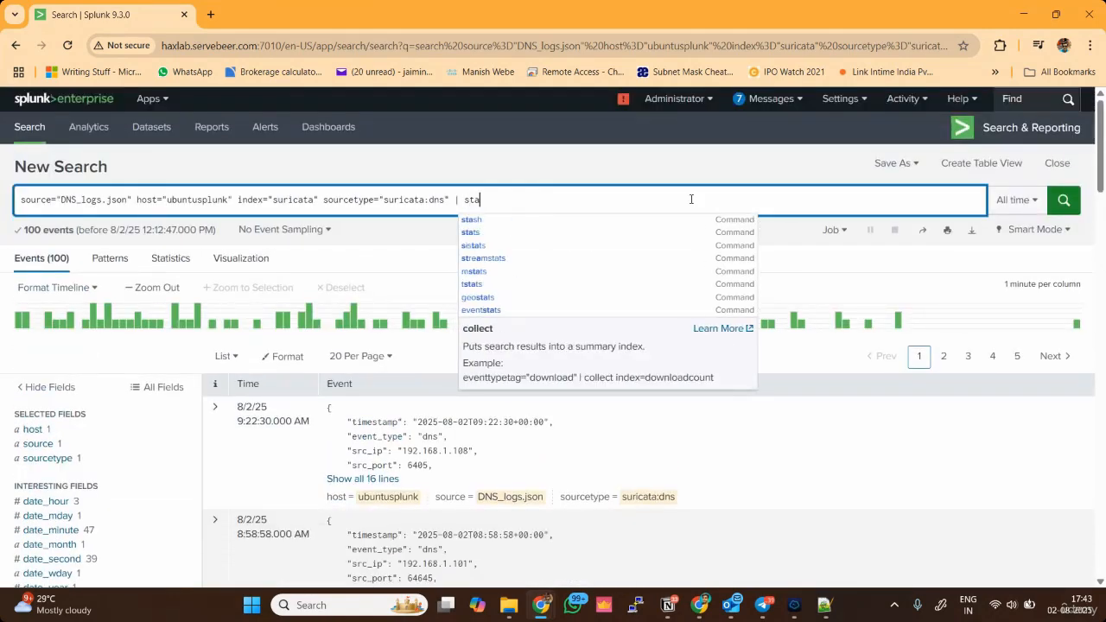
pyautogui.write('ts')
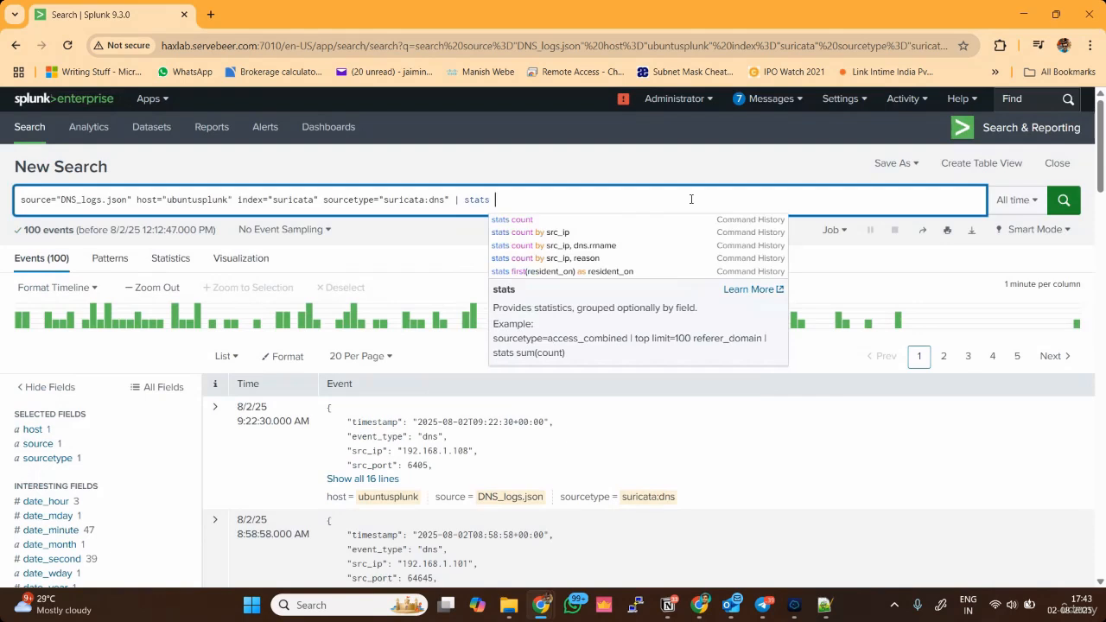
pyautogui.write(' count ')
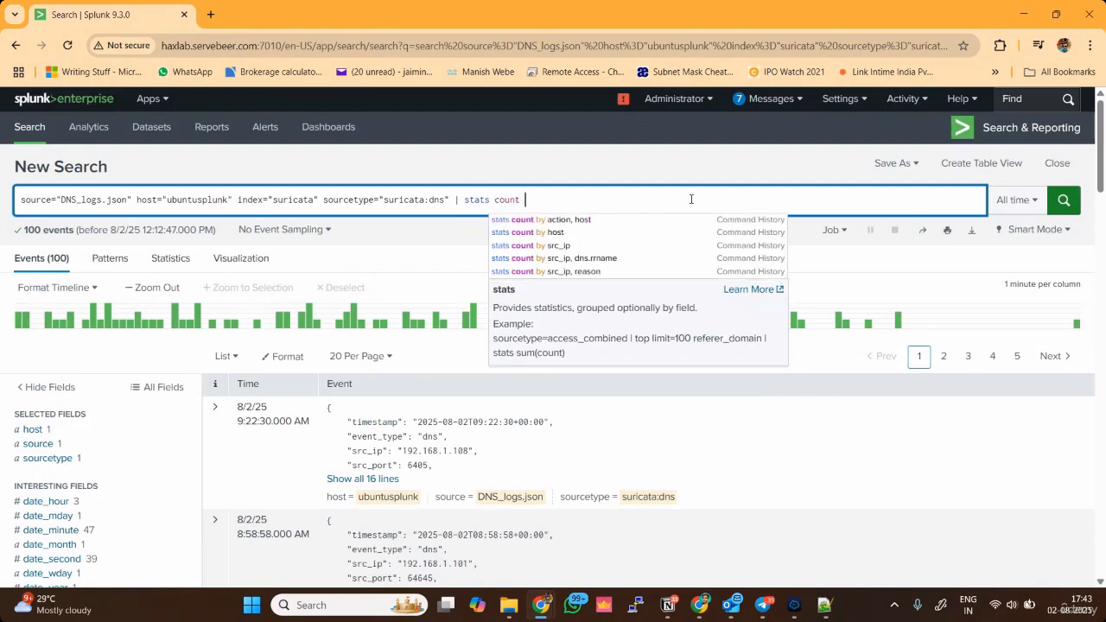
pyautogui.write('by src-')
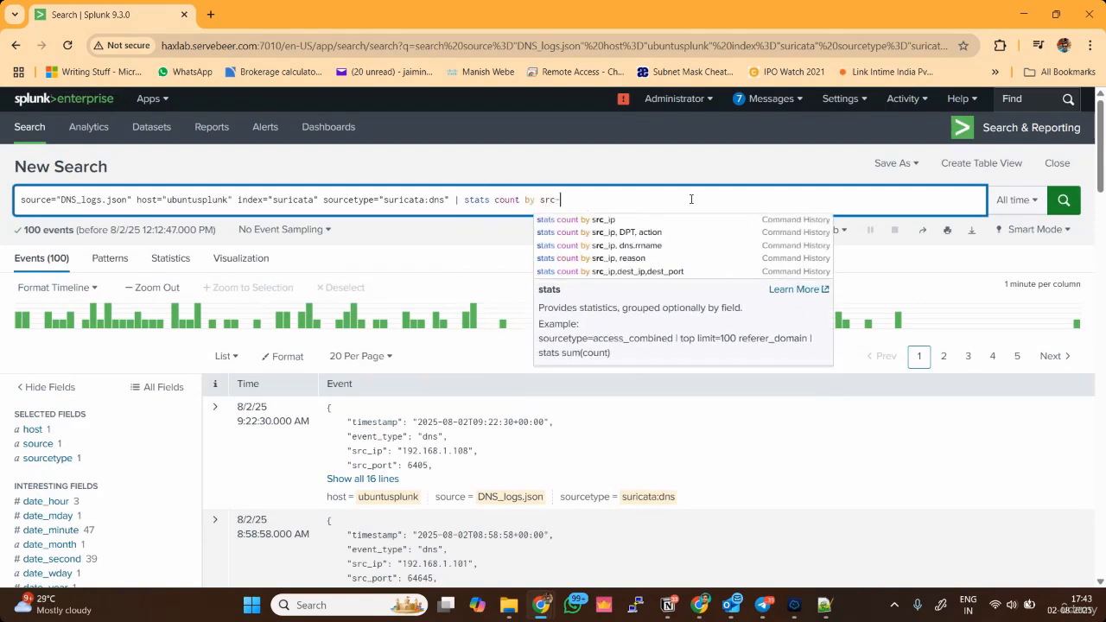
pyautogui.press('BackSpace')
pyautogui.write('_ip')
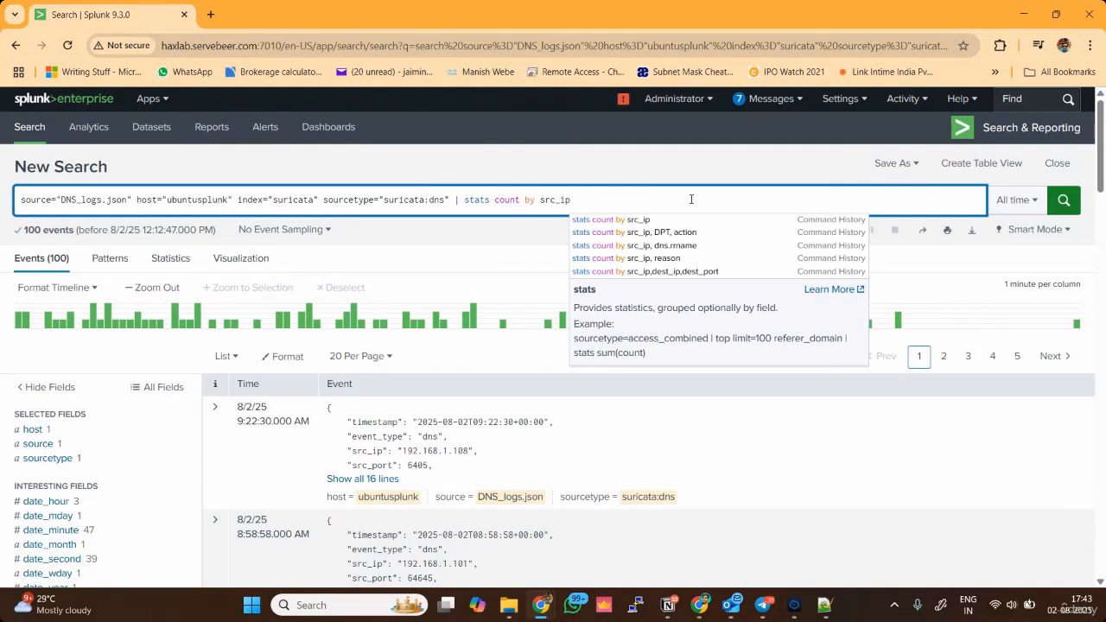
pyautogui.write(', ')
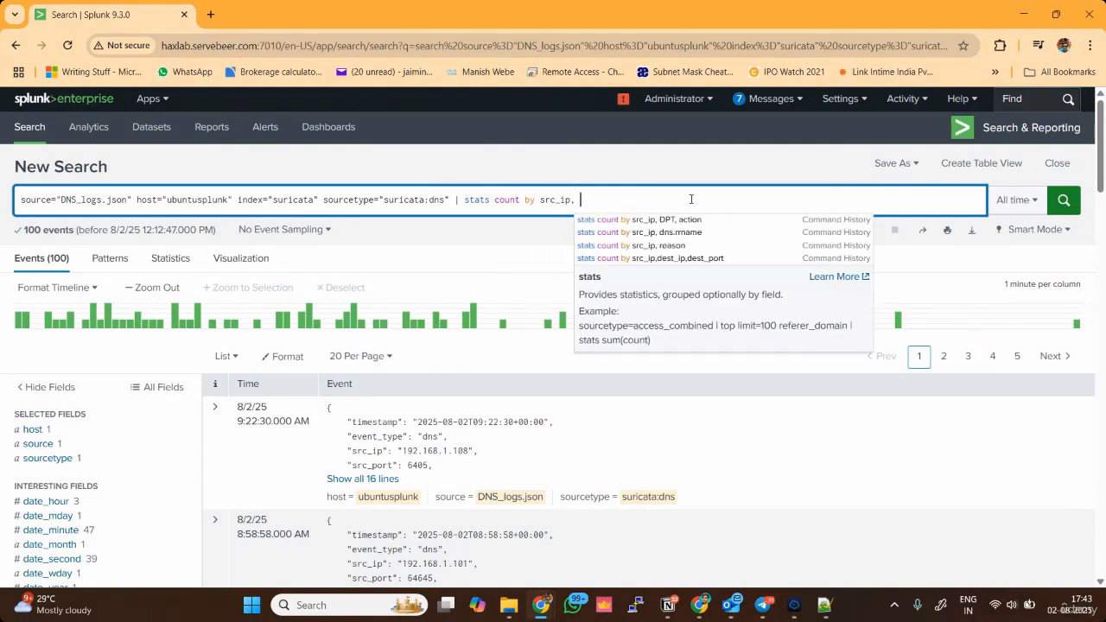
pyautogui.write('dns.rrname')
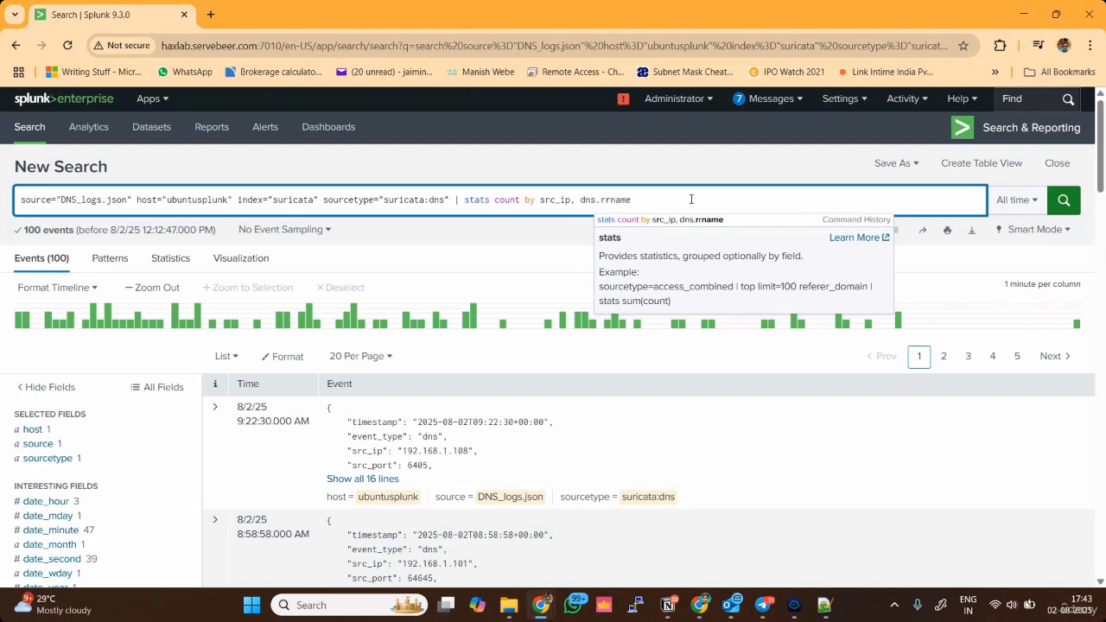
pyautogui.press('Return')
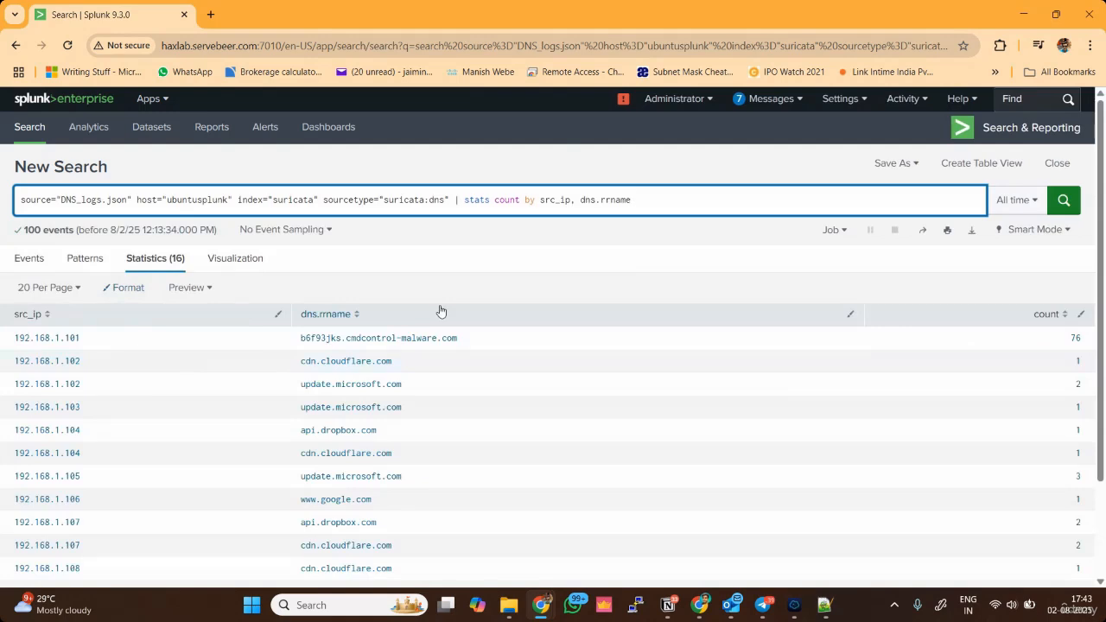
# Filter the grouped results by adding "| where count > 50" to the search, run it, and inspect the returned domain.
pyautogui.scroll(-1, 440, 311)
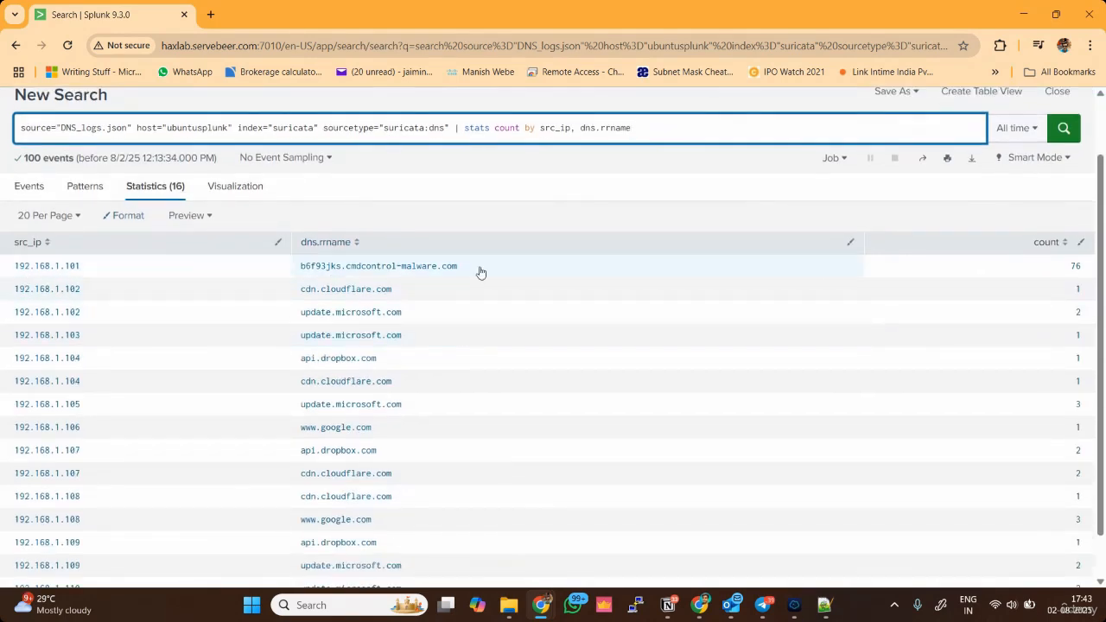
pyautogui.scroll(-1, 495, 432)
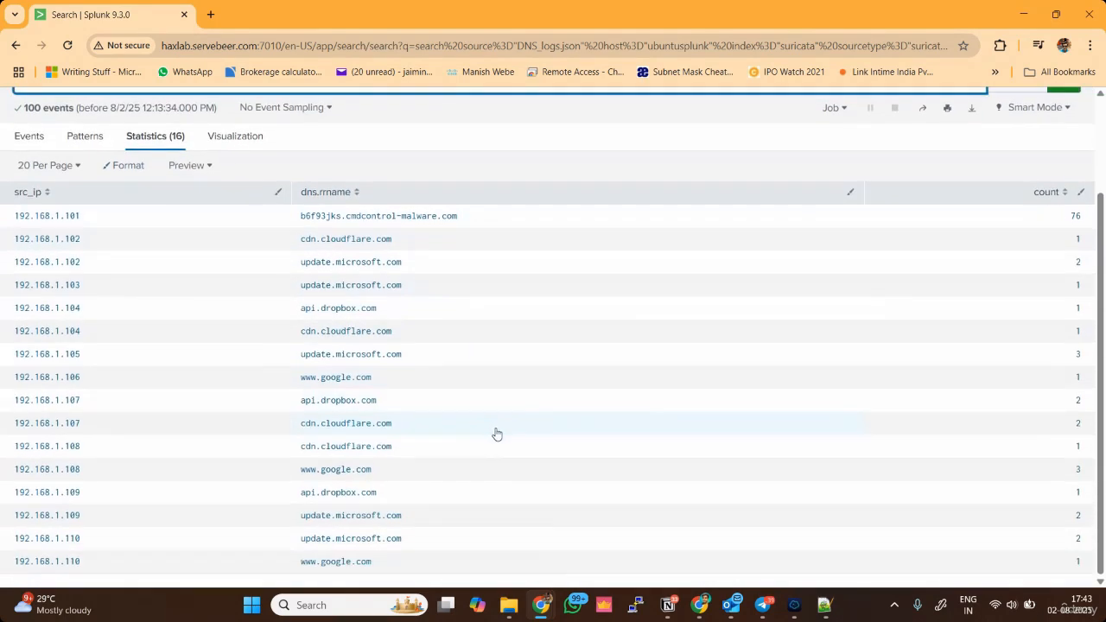
pyautogui.scroll(2, 495, 434)
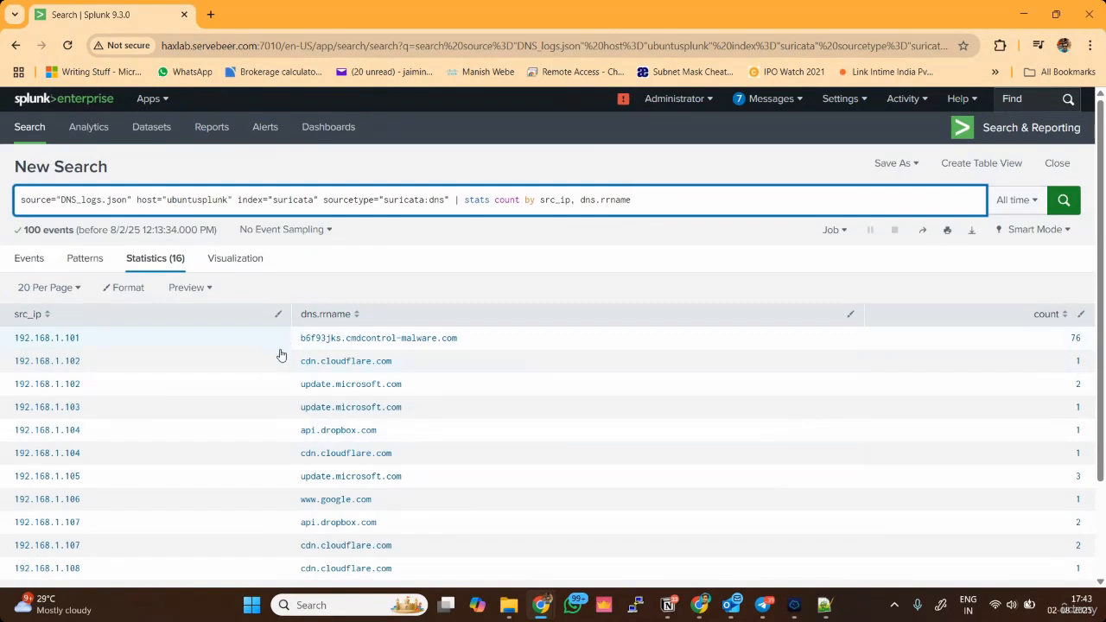
pyautogui.write('| ')
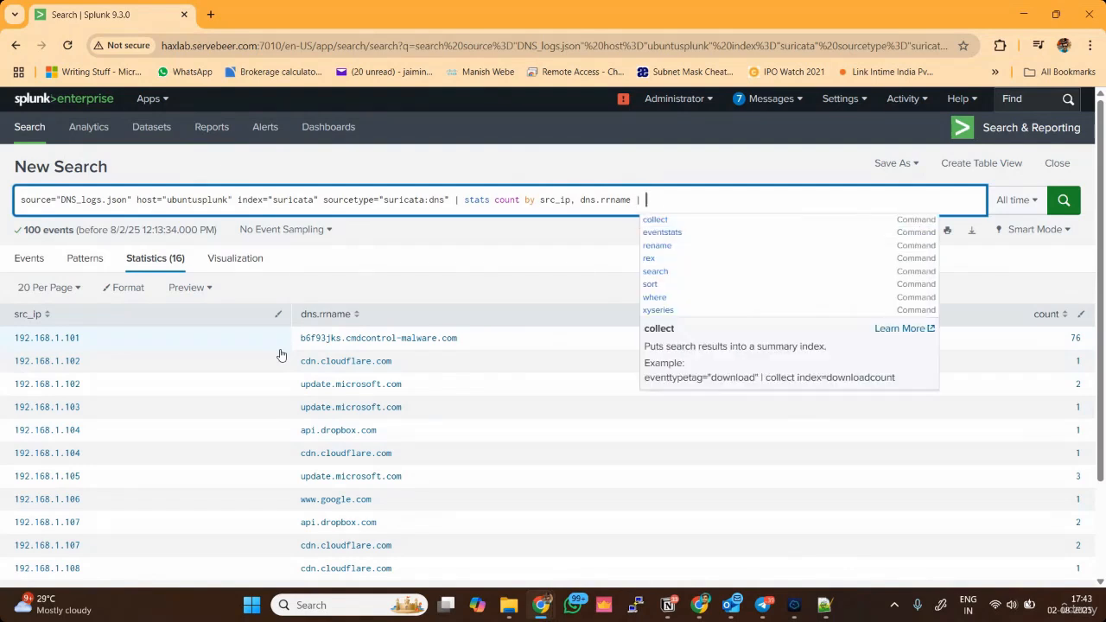
pyautogui.write('where ')
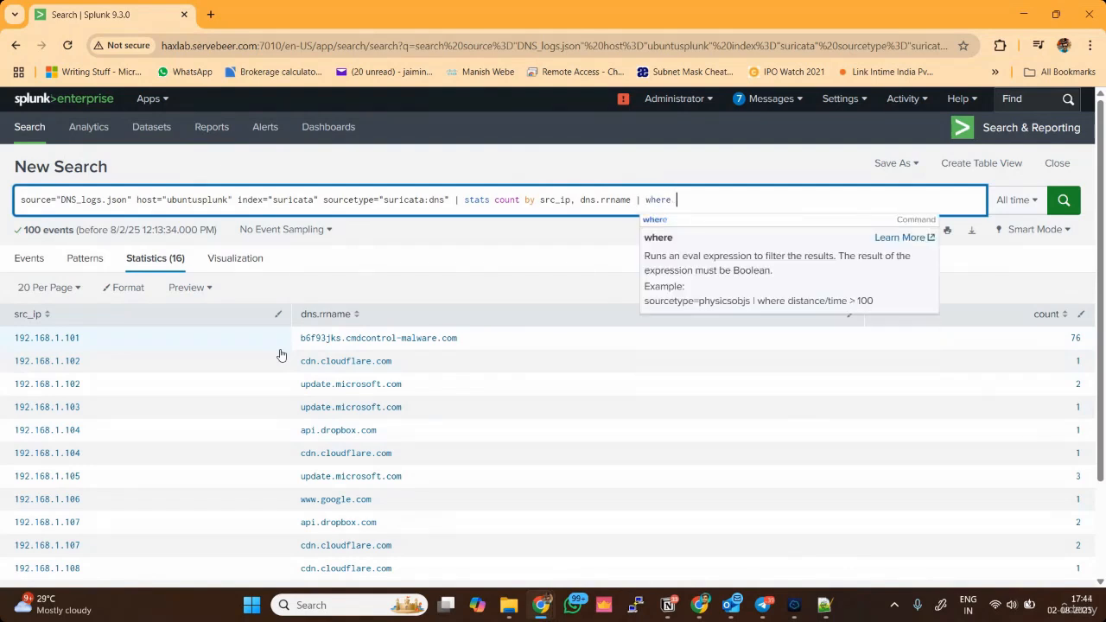
pyautogui.write('count')
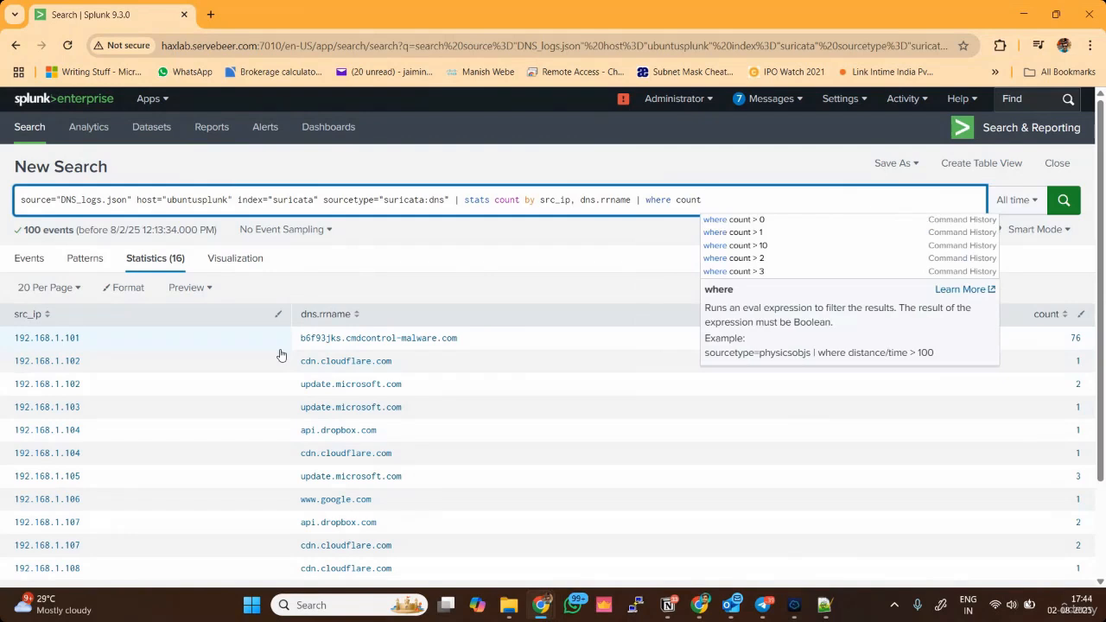
pyautogui.write(' > 50')
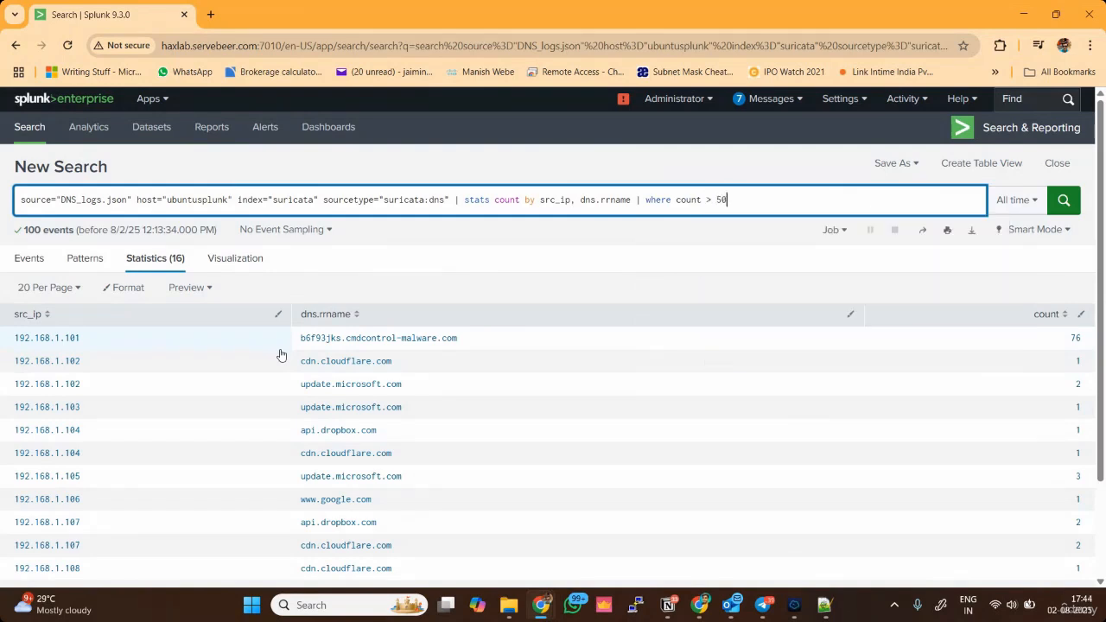
pyautogui.press('Return')
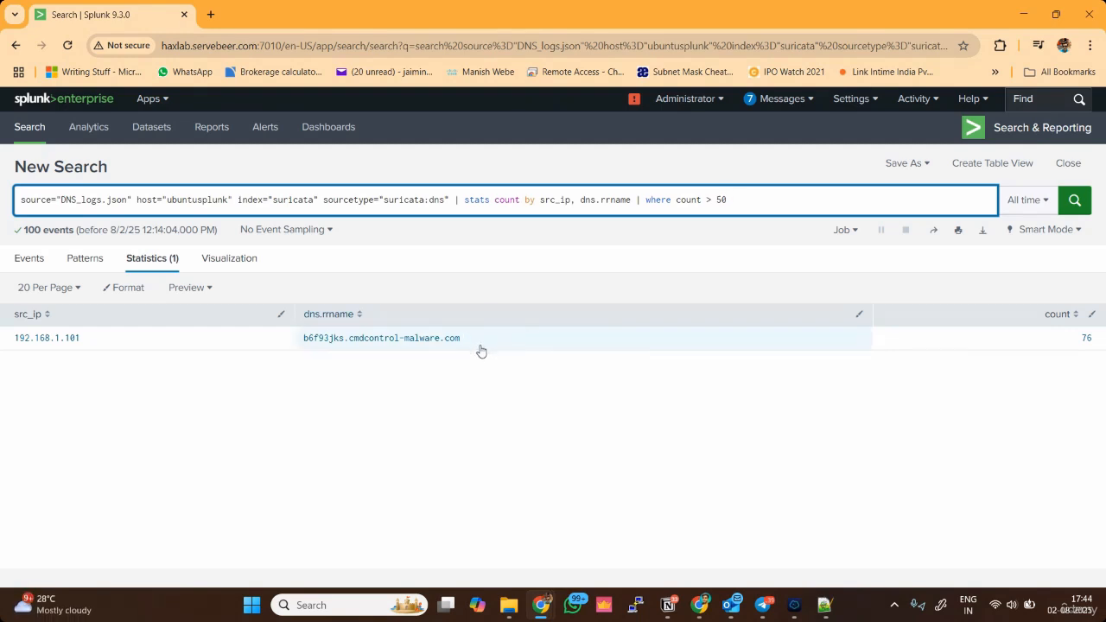
pyautogui.moveTo(478, 343); pyautogui.dragTo(303, 341)
pyautogui.click(486, 484)
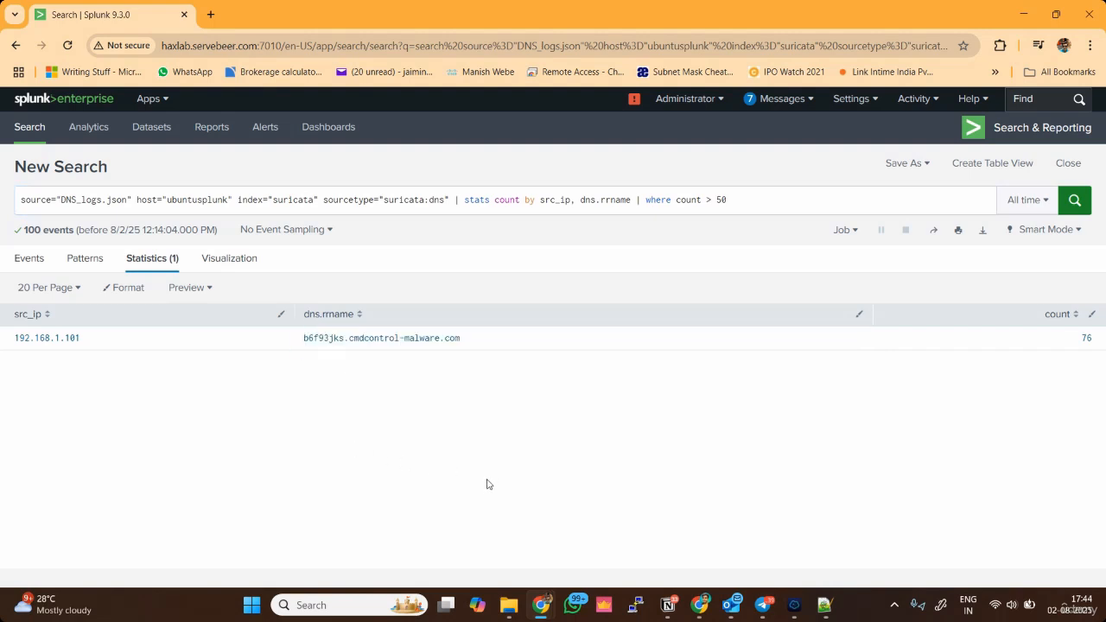